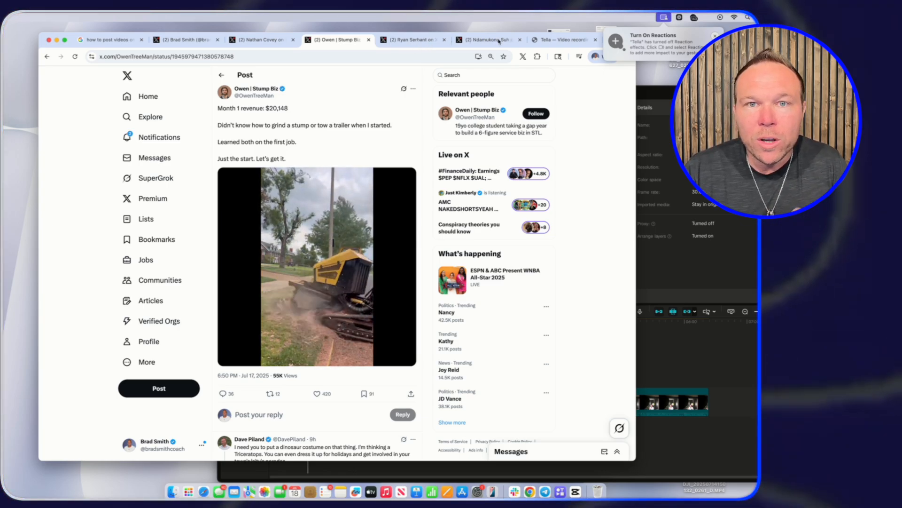
Switch to the CapCut project 0717 and move the playhead to about 1:19 in the clip.
{"action": "left_click", "coordinate": [661, 93]}
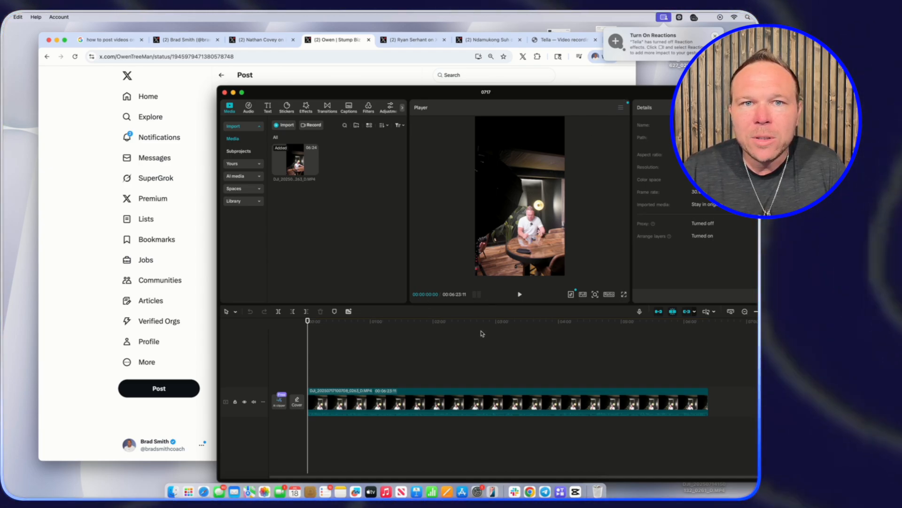
{"action": "left_click", "coordinate": [324, 367]}
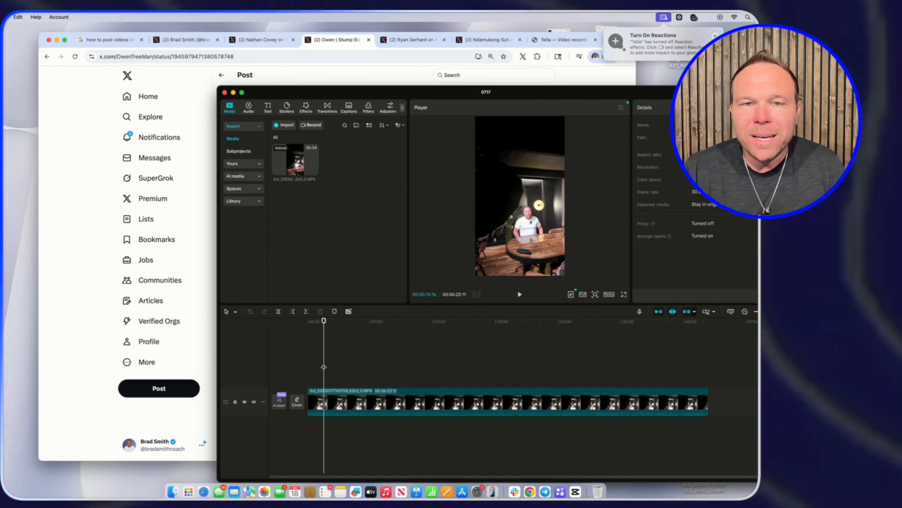
{"action": "left_click_drag", "start_coordinate": [324, 366], "coordinate": [391, 366]}
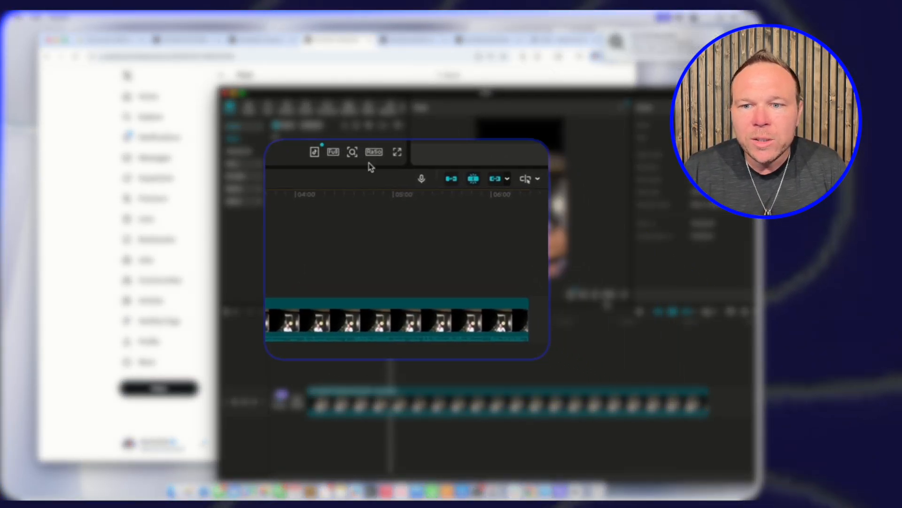
Try the 16:9 aspect ratio for the project and settle on 1:1.
{"action": "left_click", "coordinate": [368, 153]}
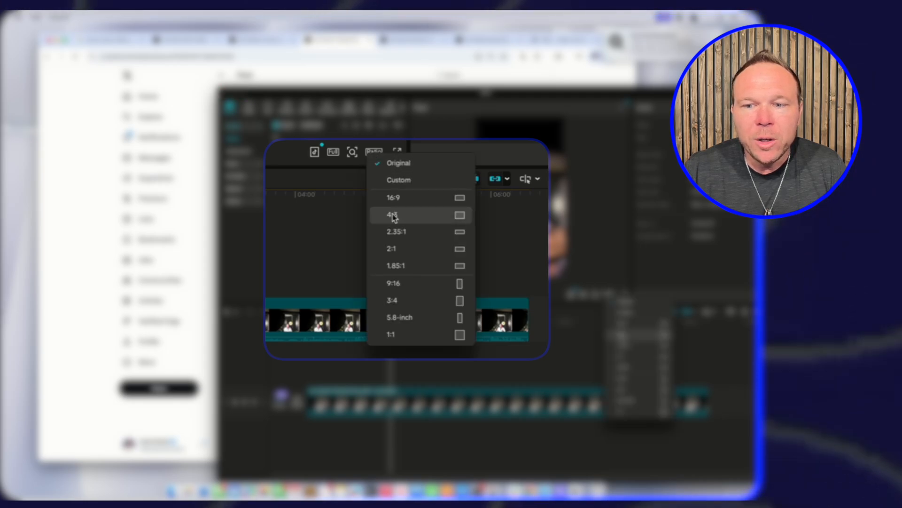
{"action": "left_click", "coordinate": [394, 198]}
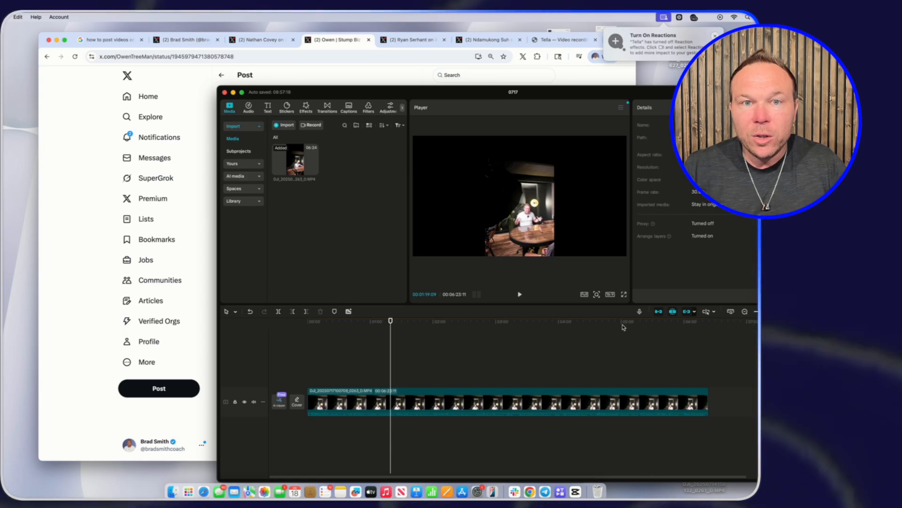
{"action": "left_click", "coordinate": [610, 294]}
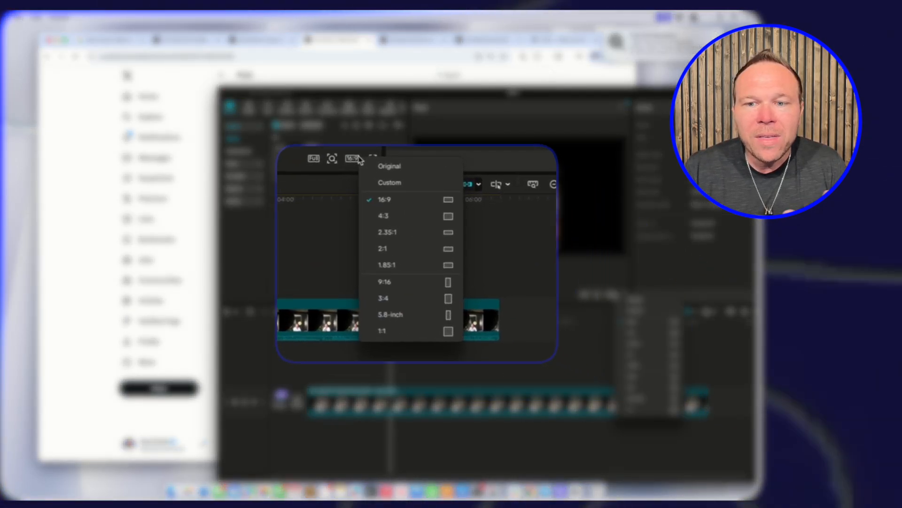
{"action": "left_click", "coordinate": [376, 326]}
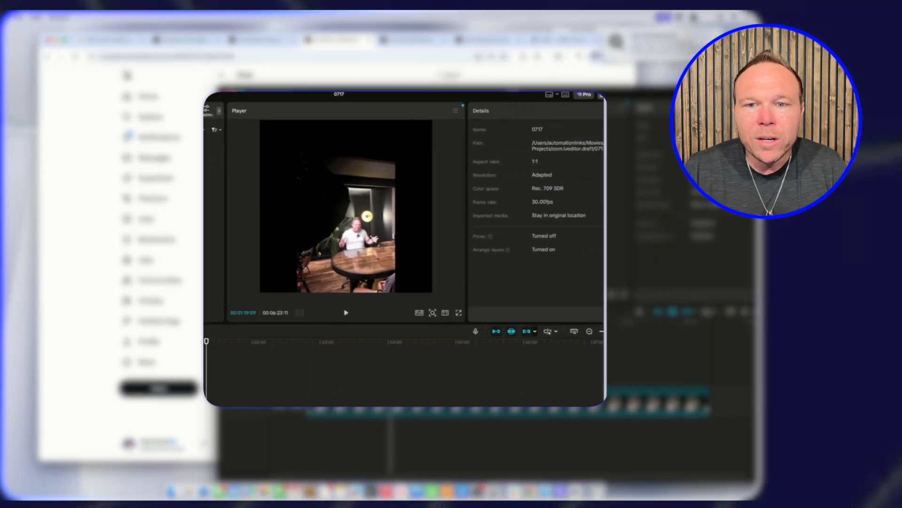
Scale the clip up to fill the square frame and shift it slightly upward to frame the speaker.
{"action": "left_click", "coordinate": [340, 173]}
{"action": "left_click_drag", "start_coordinate": [441, 176], "coordinate": [461, 177]}
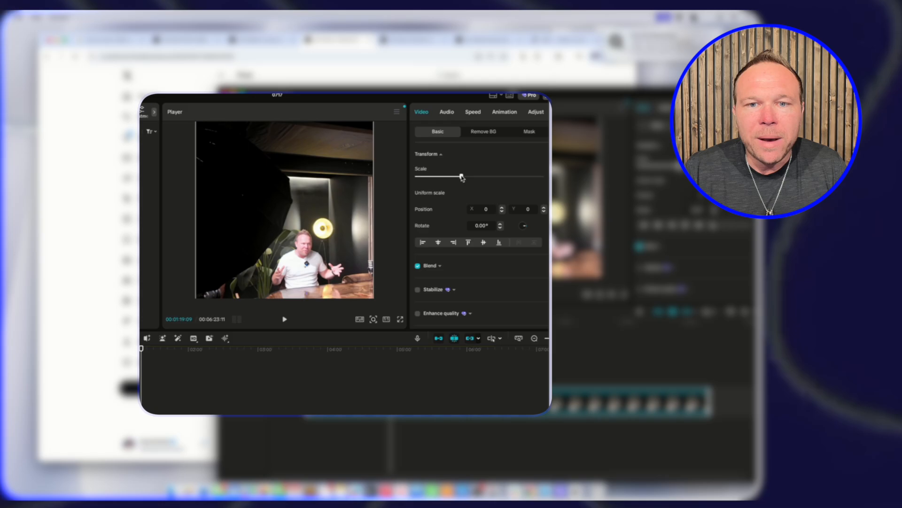
{"action": "left_click_drag", "start_coordinate": [336, 240], "coordinate": [335, 214]}
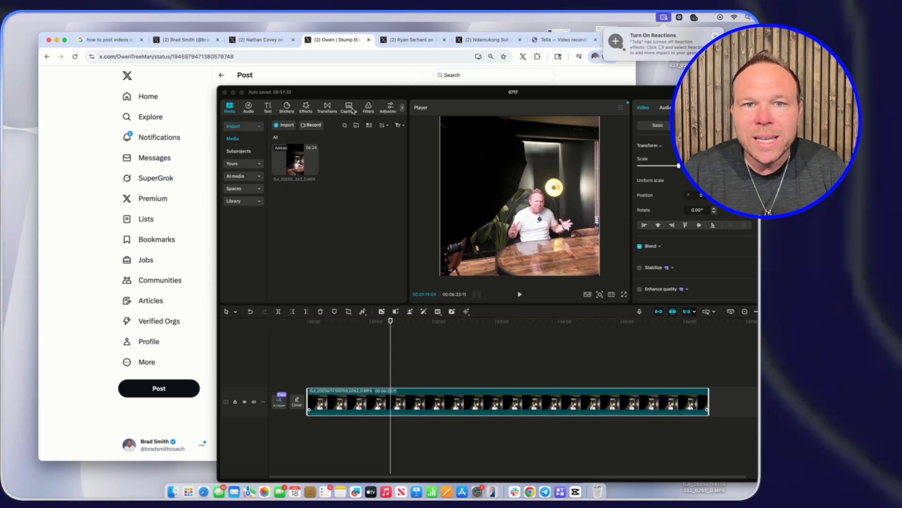
Open the auto captions settings for the video.
{"action": "left_click", "coordinate": [349, 108]}
{"action": "left_click", "coordinate": [381, 296]}
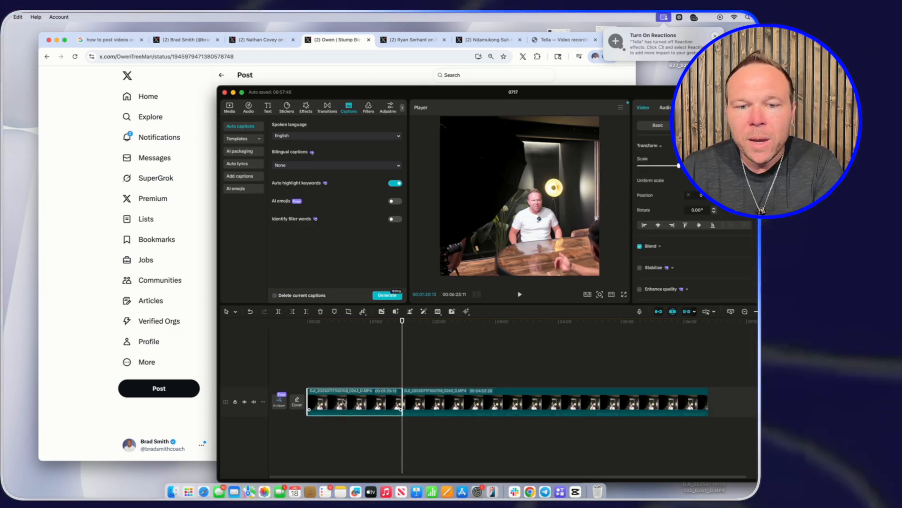
Delete the first 1:30 of the clip and everything beyond the following 20 seconds, keeping one short segment.
{"action": "key", "text": "Delete"}
{"action": "left_click_drag", "start_coordinate": [307, 367], "coordinate": [329, 368]}
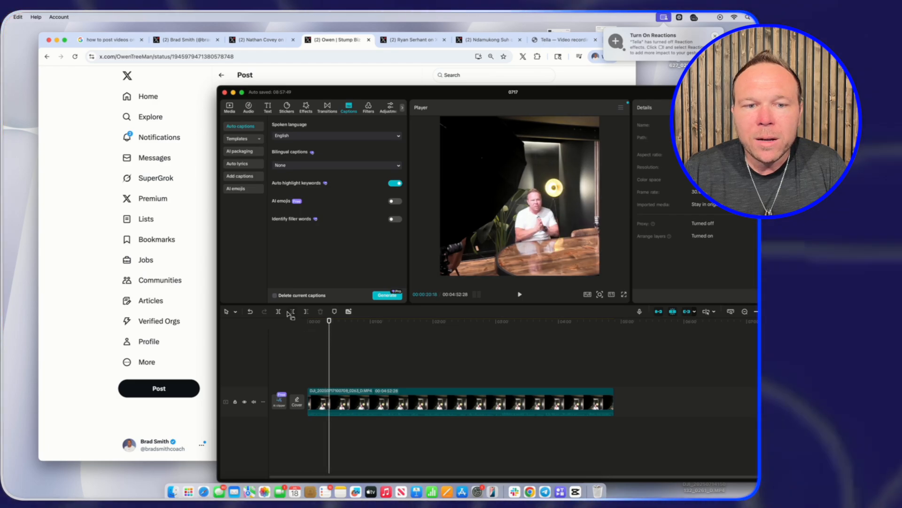
{"action": "left_click", "coordinate": [367, 365]}
{"action": "left_click", "coordinate": [374, 402]}
{"action": "key", "text": "Delete"}
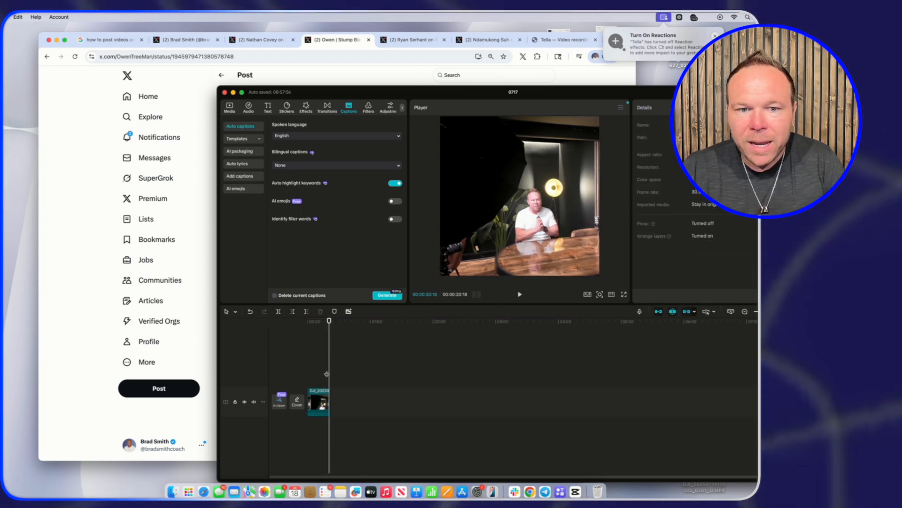
Generate English auto captions for the trimmed clip and apply the bold white-and-yellow "The quick brown fox" text template to all of them.
{"action": "left_click", "coordinate": [321, 400]}
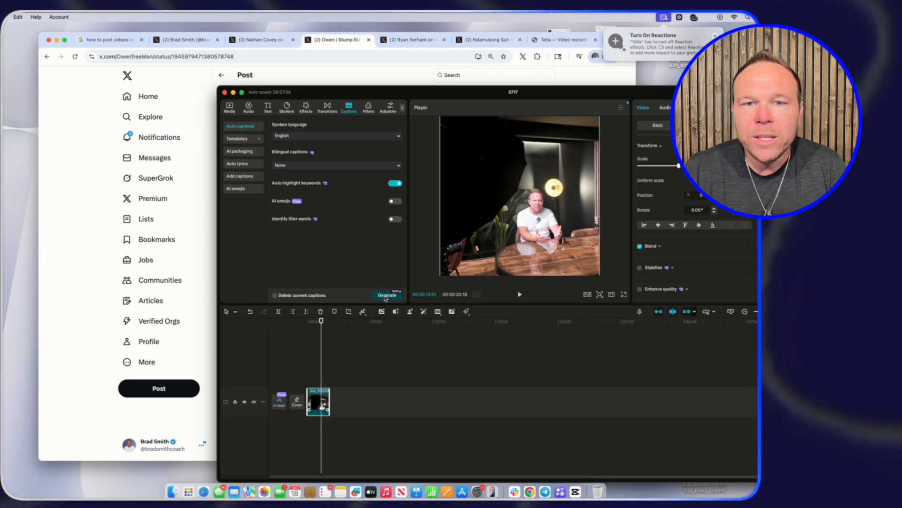
{"action": "left_click", "coordinate": [386, 296]}
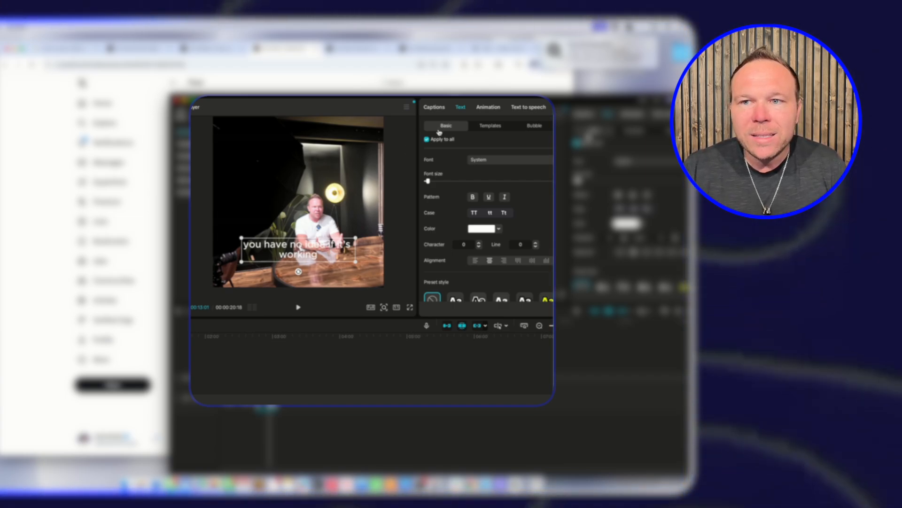
{"action": "left_click", "coordinate": [490, 126]}
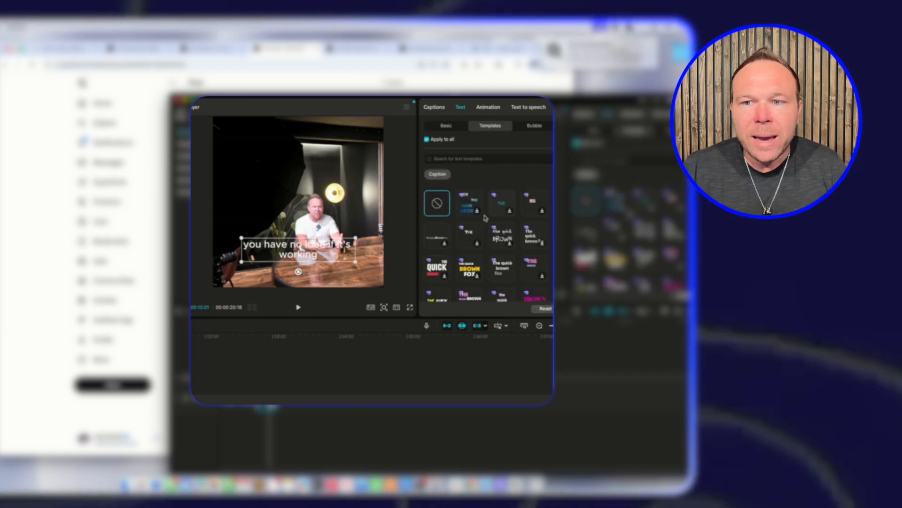
{"action": "left_click", "coordinate": [469, 235]}
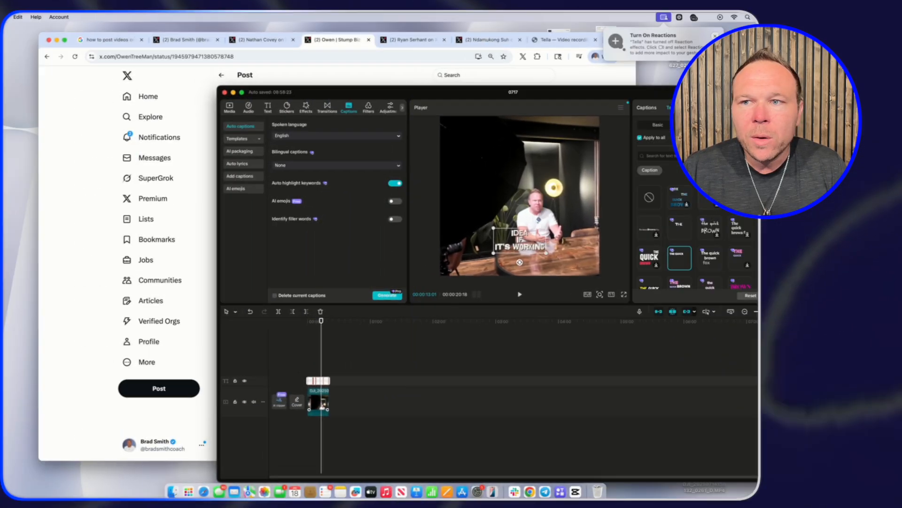
{"action": "left_click", "coordinate": [309, 321]}
{"action": "key", "text": "space"}
Export the captioned video as 0717 in mp4 format at 1080P resolution.
{"action": "key", "text": "super+e"}
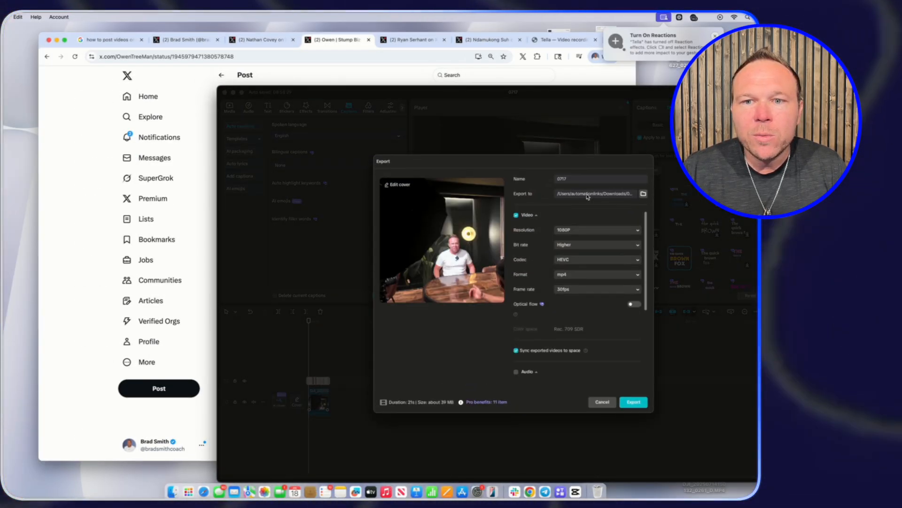
{"action": "left_click", "coordinate": [577, 230]}
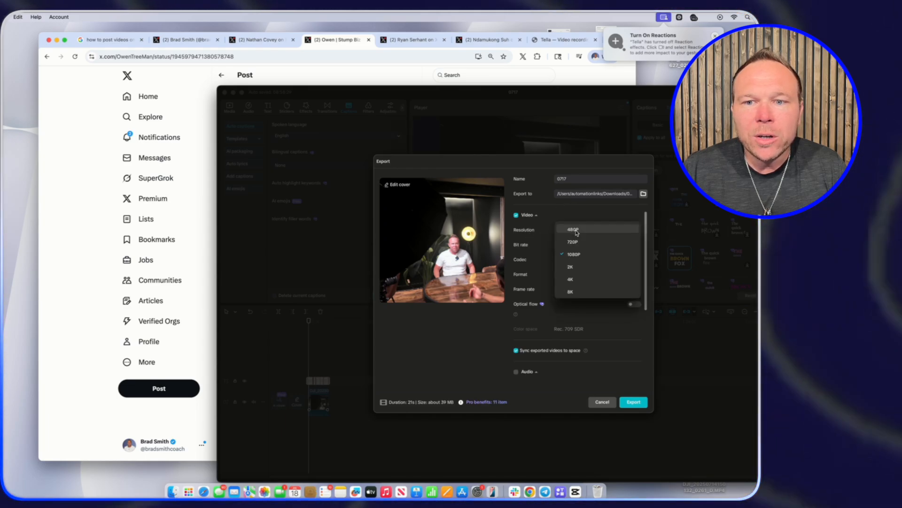
{"action": "left_click", "coordinate": [578, 255]}
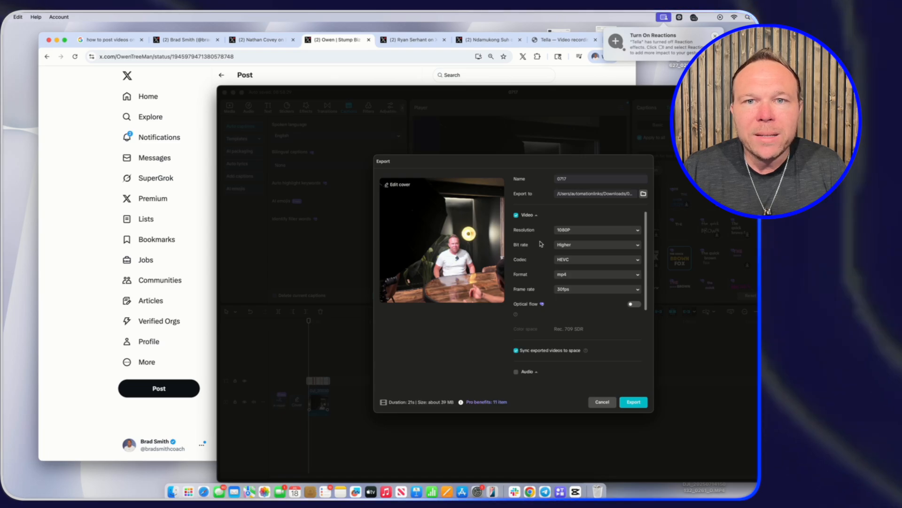
{"action": "left_click", "coordinate": [633, 402]}
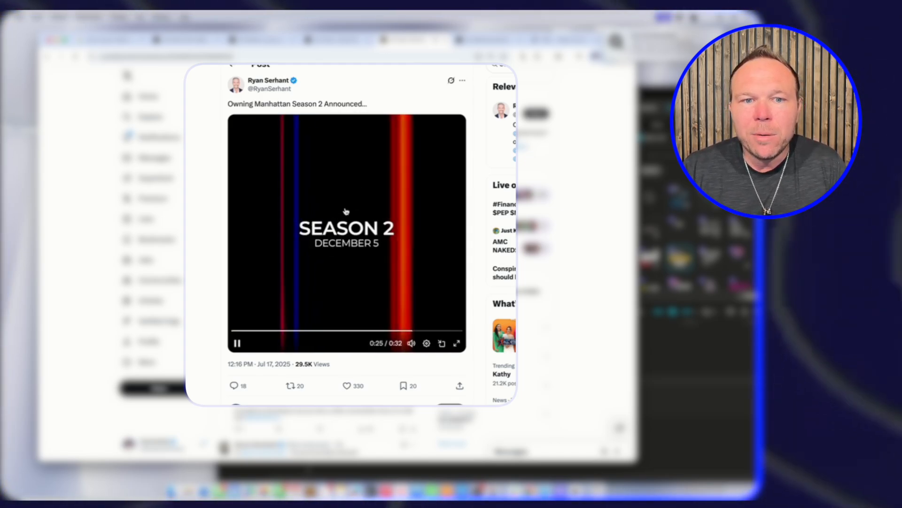
Review the example videos in Ryan Serhant's and Ndamukong Suh's posts on X, playing part of each.
{"action": "left_click", "coordinate": [241, 311]}
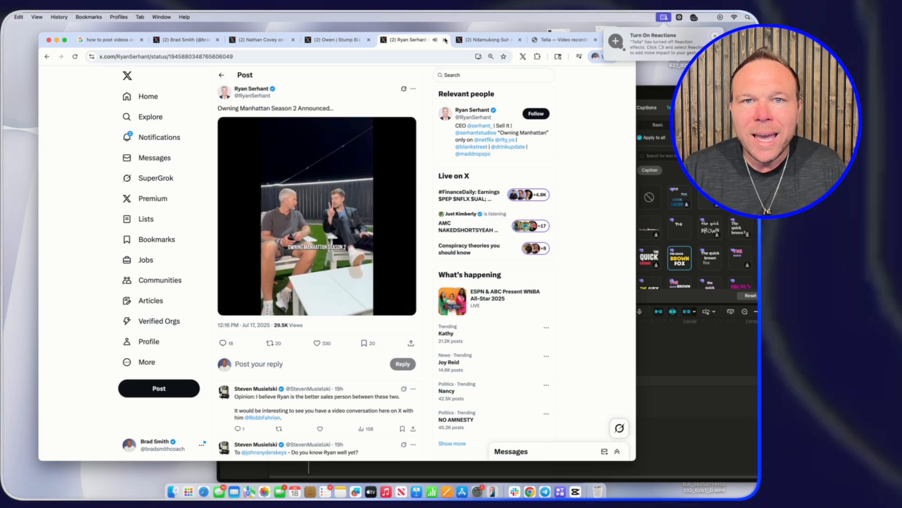
{"action": "left_click", "coordinate": [477, 39]}
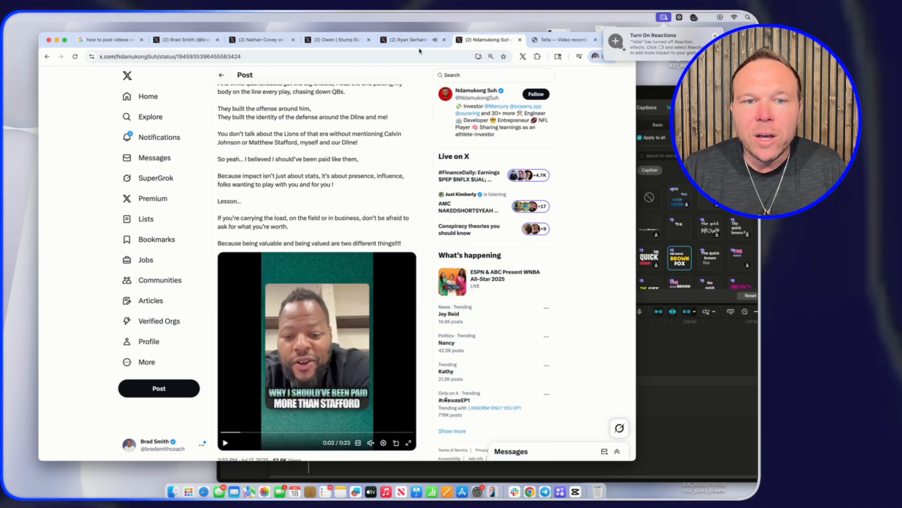
{"action": "scroll", "coordinate": [319, 141], "scroll_direction": "down", "scroll_amount": 2}
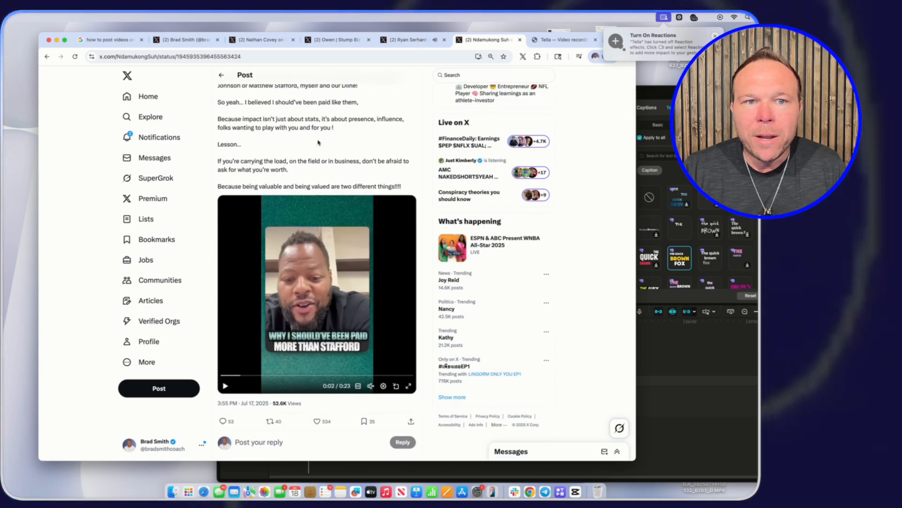
{"action": "scroll", "coordinate": [319, 142], "scroll_direction": "down", "scroll_amount": 2}
{"action": "scroll", "coordinate": [206, 459], "scroll_direction": "up", "scroll_amount": 4}
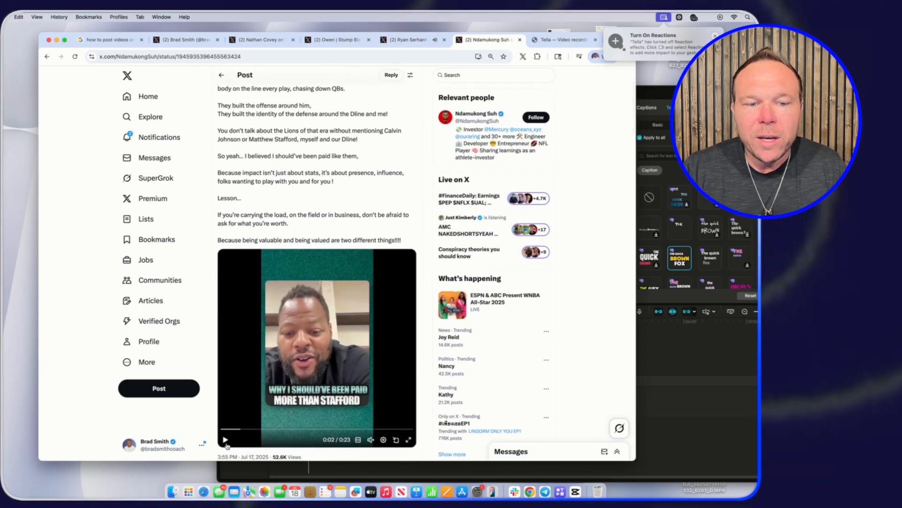
{"action": "scroll", "coordinate": [399, 309], "scroll_direction": "down", "scroll_amount": 1}
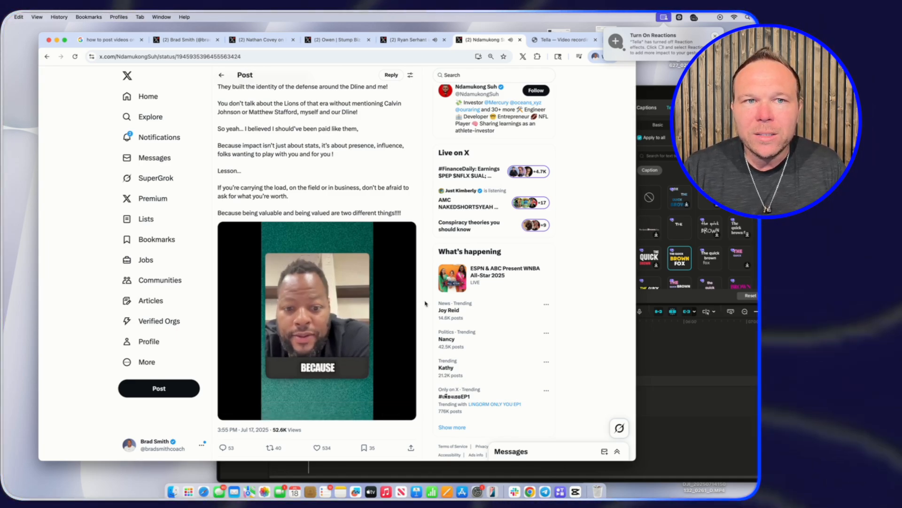
{"action": "left_click", "coordinate": [352, 302]}
Start a new post from the own X profile and attach 0717.mp4 from the 0717 folder in Downloads.
{"action": "left_click", "coordinate": [184, 39]}
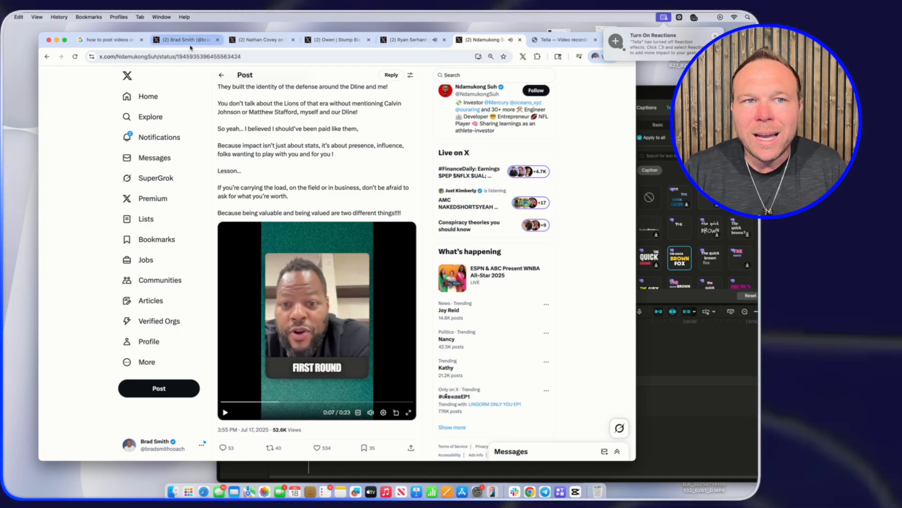
{"action": "left_click", "coordinate": [156, 389]}
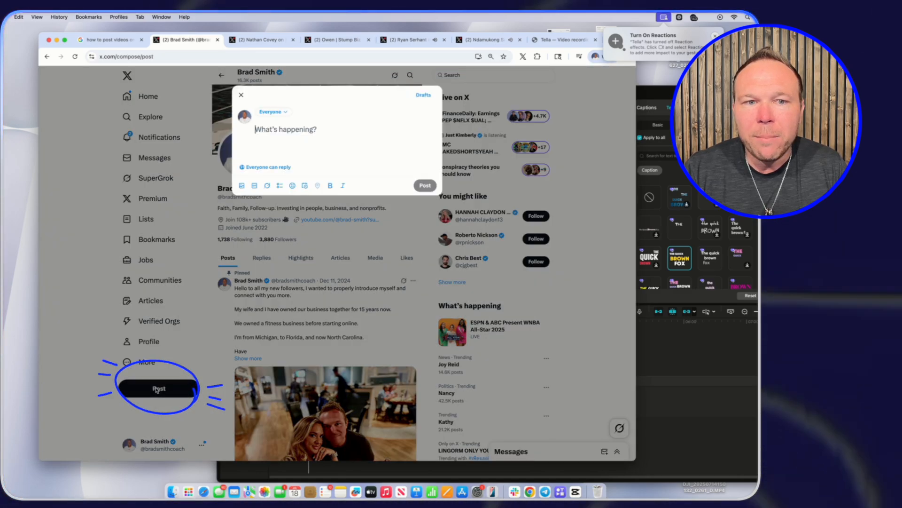
{"action": "left_click", "coordinate": [242, 186]}
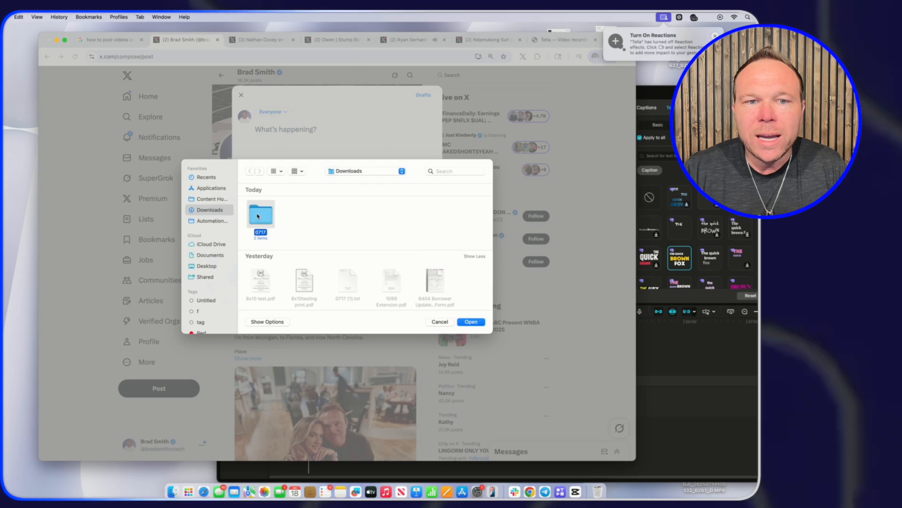
{"action": "double_click", "coordinate": [258, 215]}
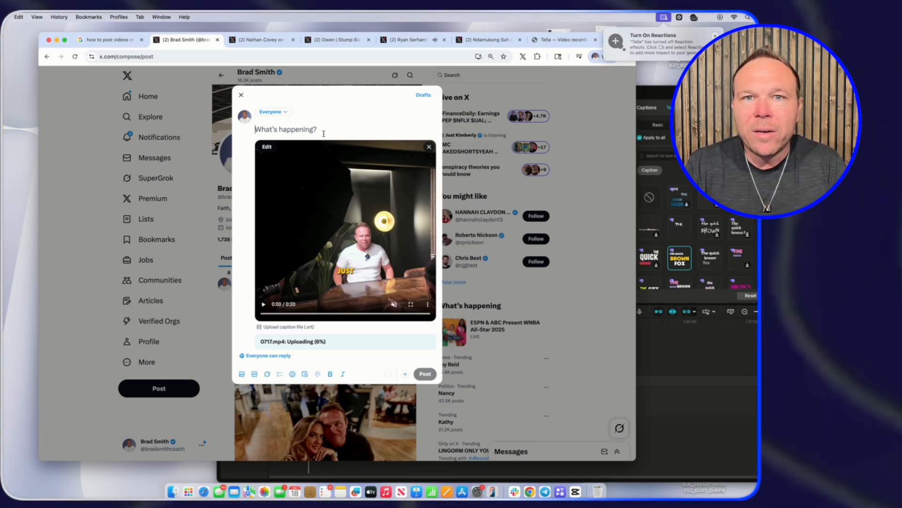
Write the post text as the lines Hook, Story, Education, Engagement and DM, separated by blank lines.
{"action": "type", "text": "Hook"}
{"action": "key", "text": "Return"}
{"action": "key", "text": "Return"}
{"action": "type", "text": "Story"}
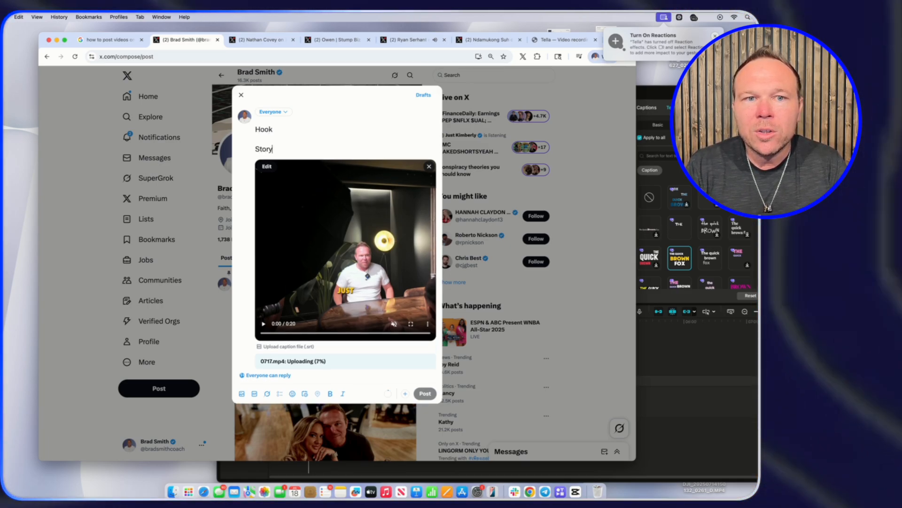
{"action": "key", "text": "Return"}
{"action": "key", "text": "Return"}
{"action": "type", "text": "Education"}
{"action": "key", "text": "Return"}
{"action": "key", "text": "Return"}
{"action": "type", "text": "Engagement"}
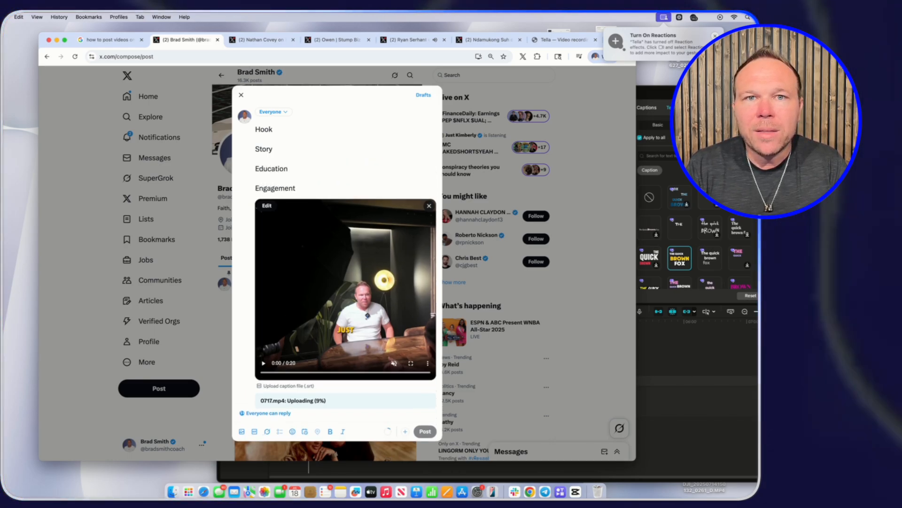
{"action": "key", "text": "Return"}
{"action": "key", "text": "Return"}
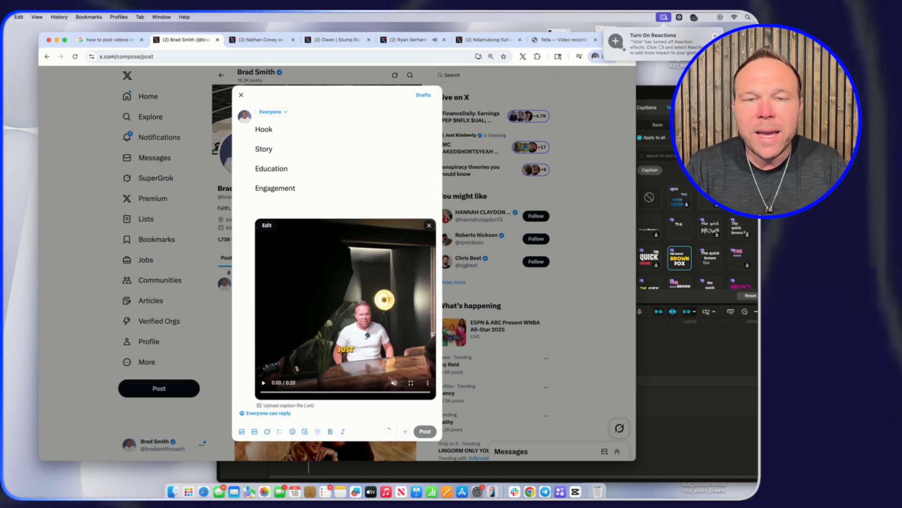
{"action": "type", "text": "DM"}
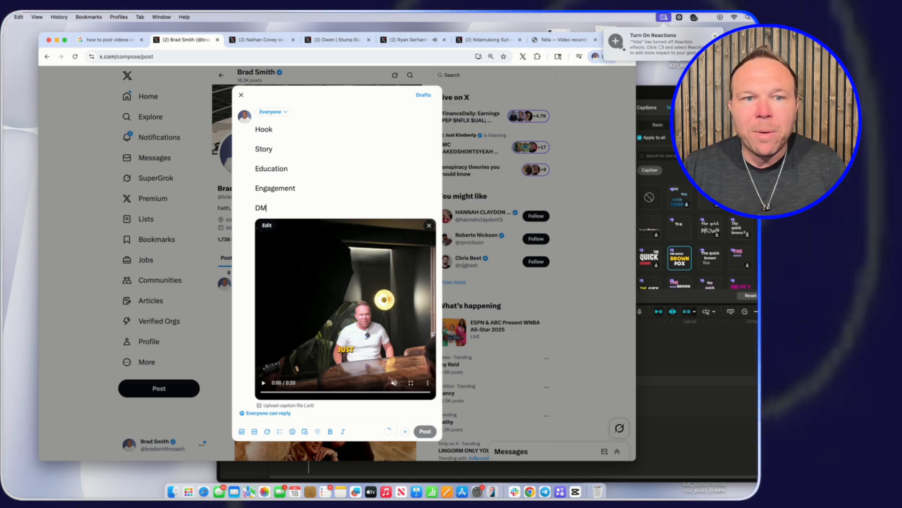
{"action": "left_click_drag", "start_coordinate": [277, 207], "coordinate": [256, 199]}
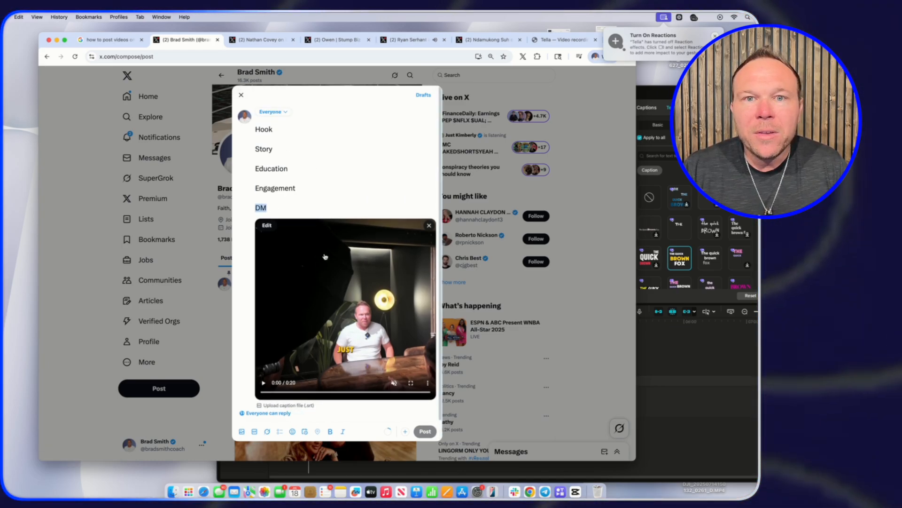
Check the date and time scheduling options for the post, leaving it unscheduled.
{"action": "left_click", "coordinate": [305, 431]}
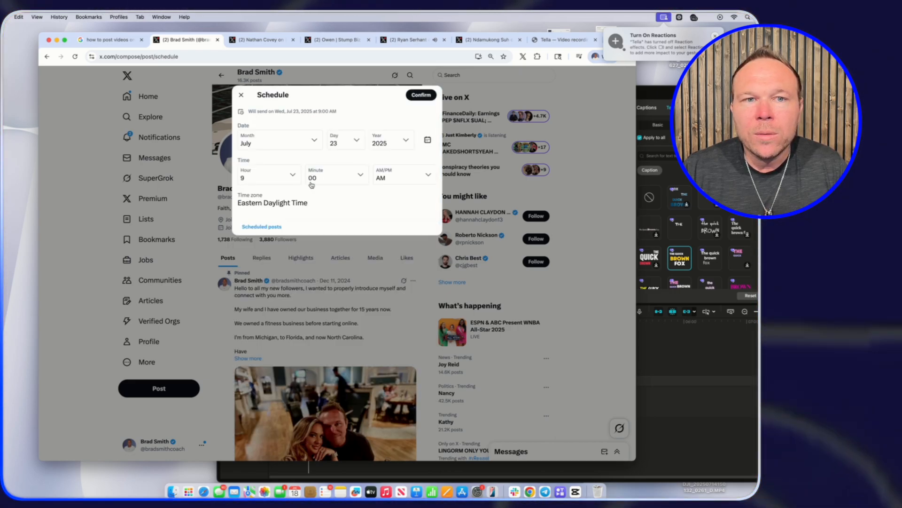
{"action": "key", "text": "Escape"}
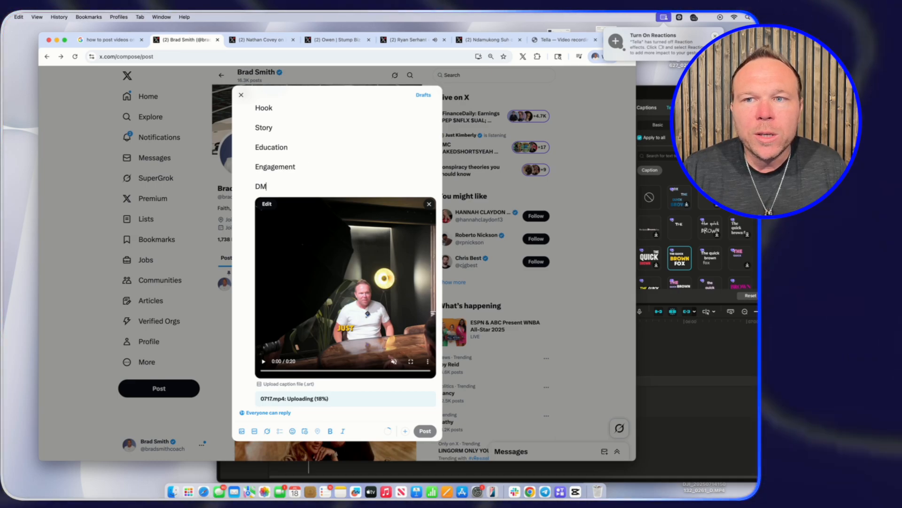
Switch to CapCut and take a screenshot of the caption-free player frame at about 11 seconds.
{"action": "left_click", "coordinate": [670, 94]}
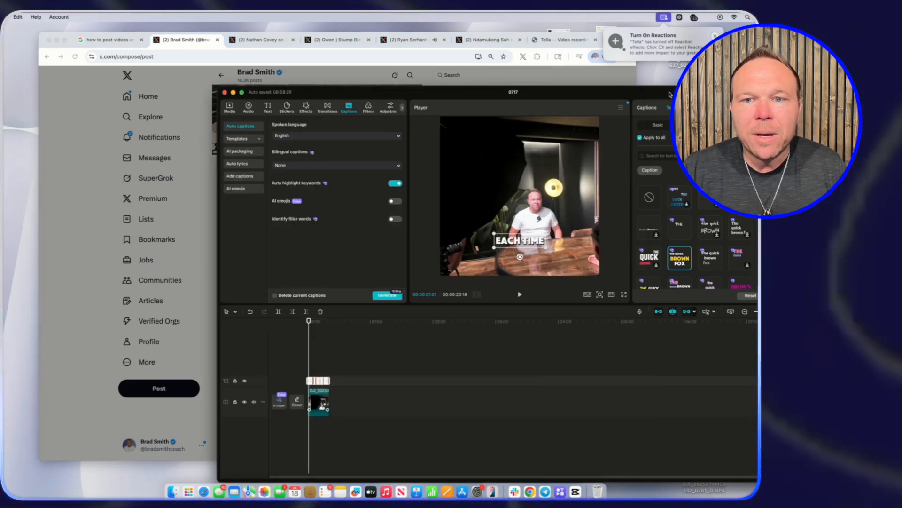
{"action": "left_click", "coordinate": [315, 368]}
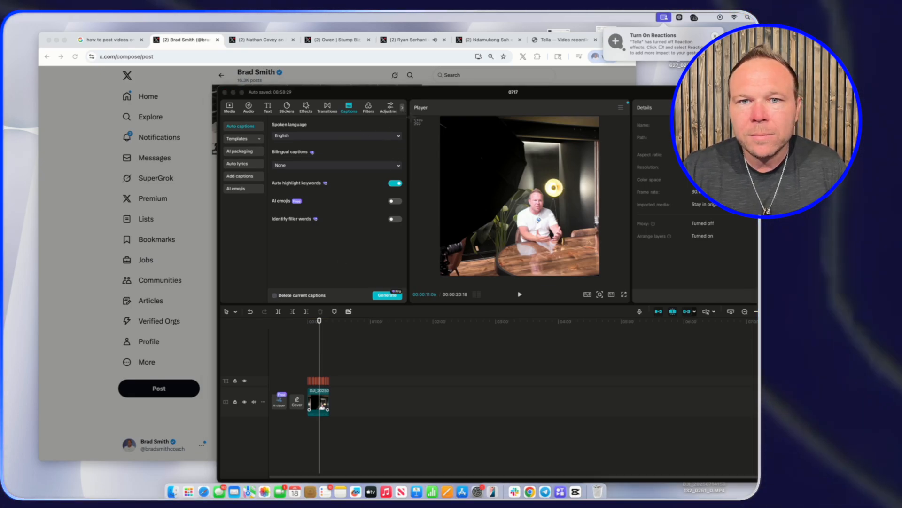
{"action": "left_click_drag", "start_coordinate": [470, 158], "coordinate": [600, 275]}
Import the screenshot into the project media and place it at the start of the timeline, before the video clip.
{"action": "left_click", "coordinate": [231, 108]}
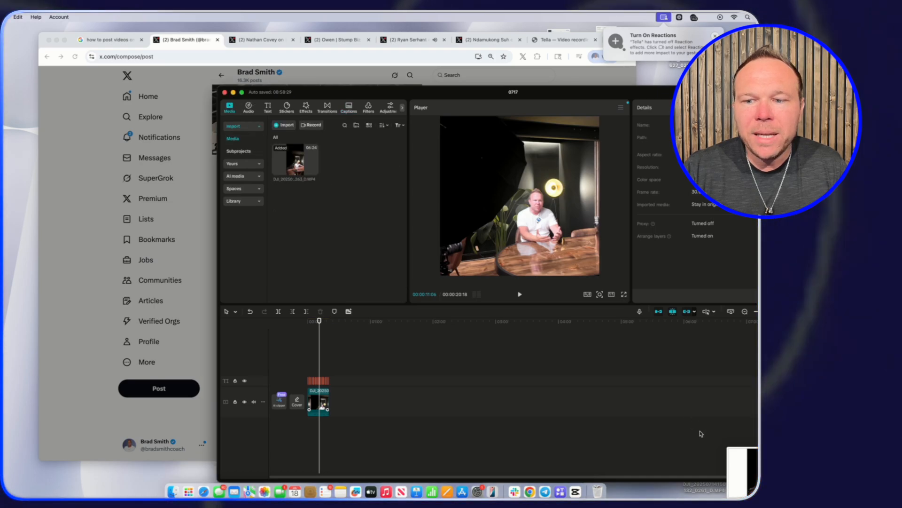
{"action": "left_click_drag", "start_coordinate": [742, 470], "coordinate": [347, 252]}
{"action": "left_click_drag", "start_coordinate": [348, 160], "coordinate": [324, 323]}
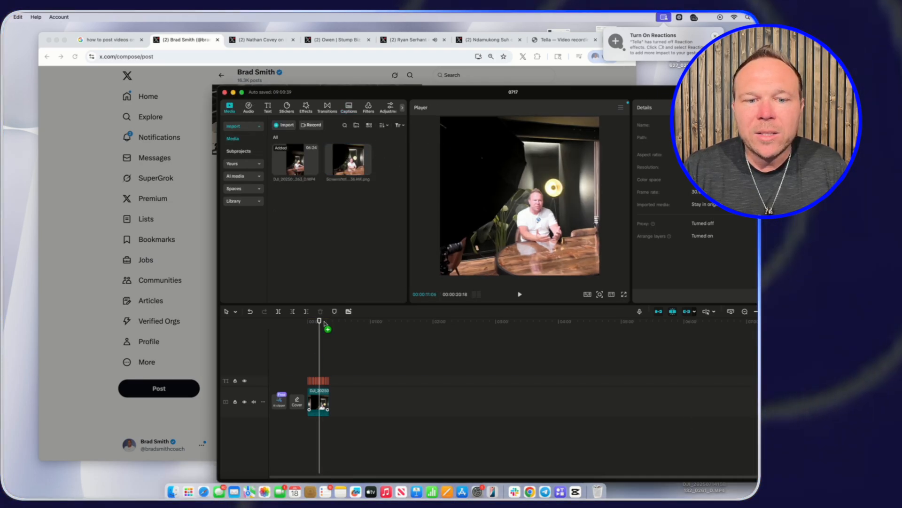
{"action": "left_click", "coordinate": [312, 346]}
Trim the opening screenshot clip to about 1.4 seconds and place the playhead within it.
{"action": "left_click_drag", "start_coordinate": [756, 311], "coordinate": [755, 314]}
{"action": "left_click", "coordinate": [363, 403]}
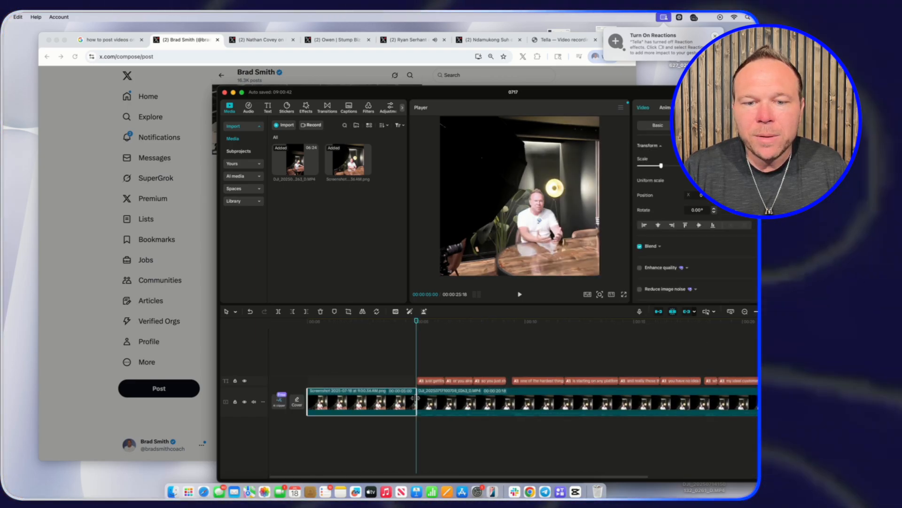
{"action": "left_click_drag", "start_coordinate": [416, 401], "coordinate": [339, 401]}
{"action": "left_click", "coordinate": [330, 402]}
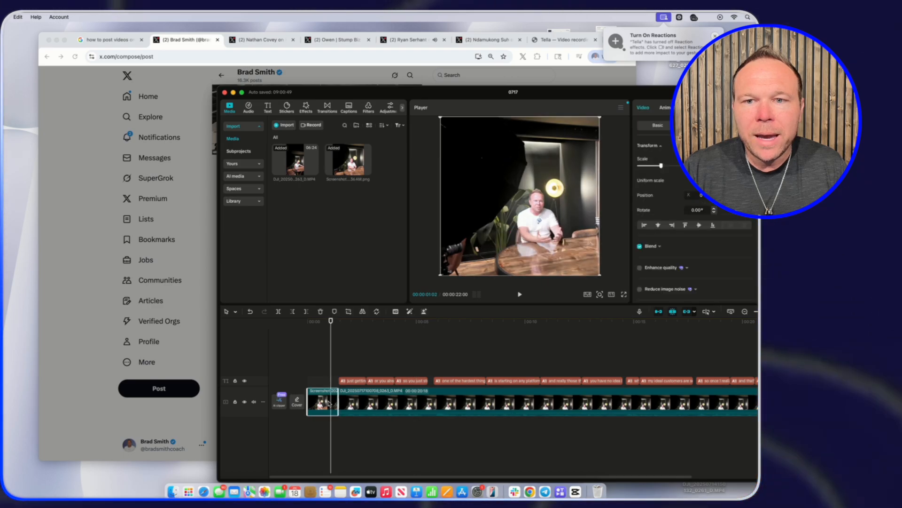
View the options for adding text over the opening still, then switch back to the post draft on X.
{"action": "left_click", "coordinate": [269, 108]}
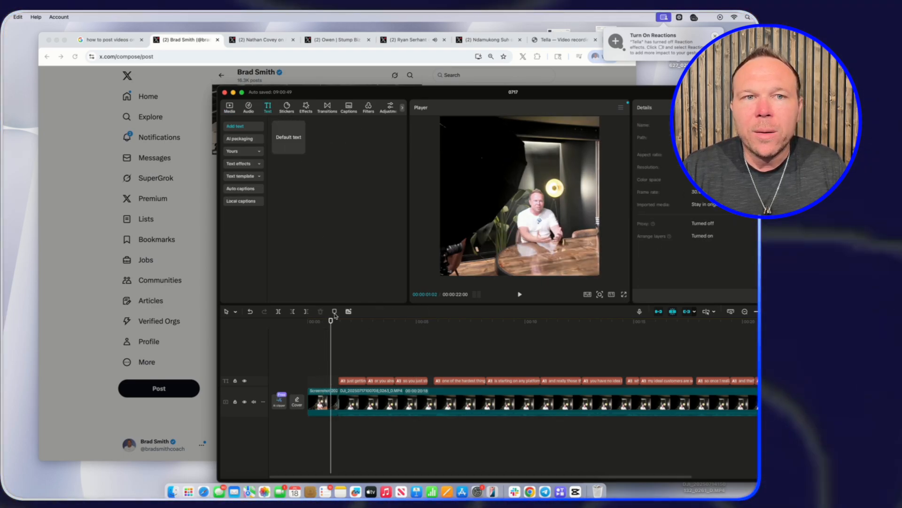
{"action": "left_click", "coordinate": [182, 40]}
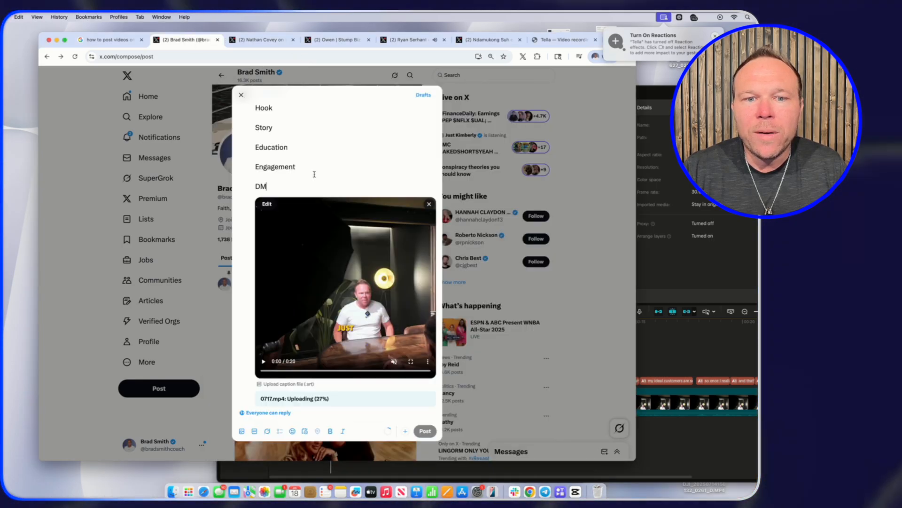